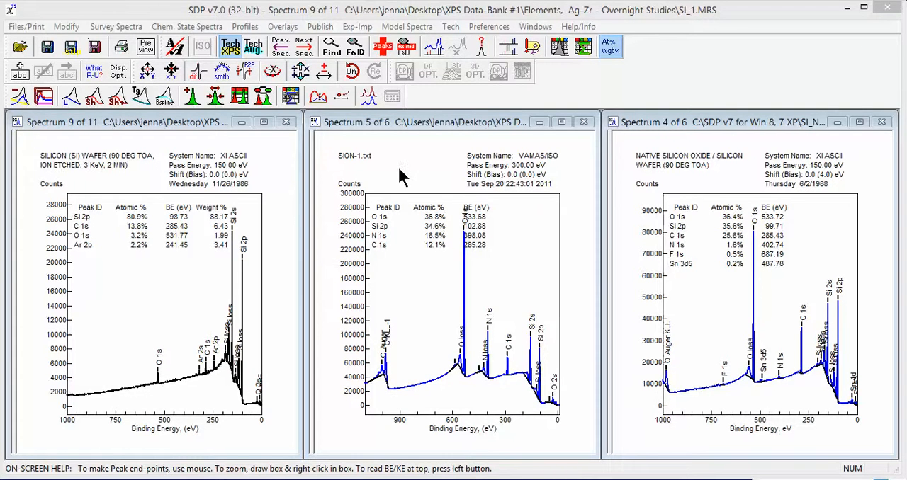
# Step: Open the Atom % Table for the silicon wafer spectrum SI_1.MRS and add its results to the Atom % summary table
pyautogui.click(368, 175)
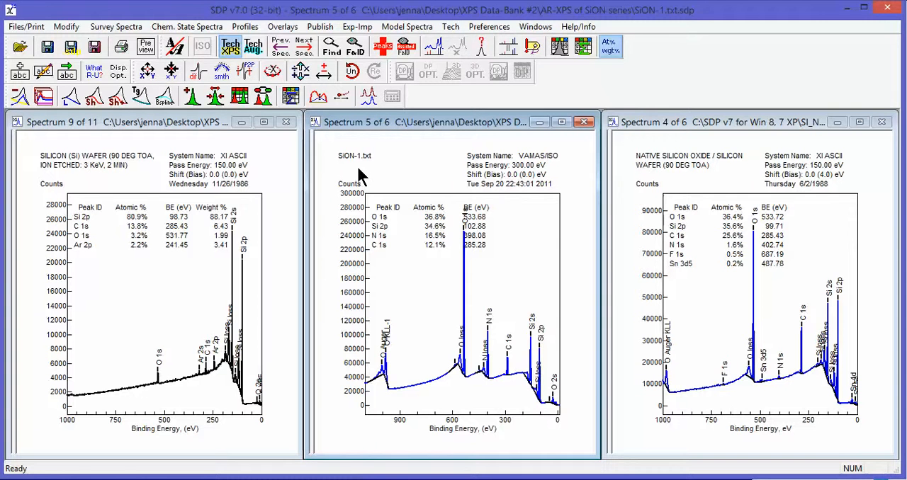
pyautogui.click(737, 175)
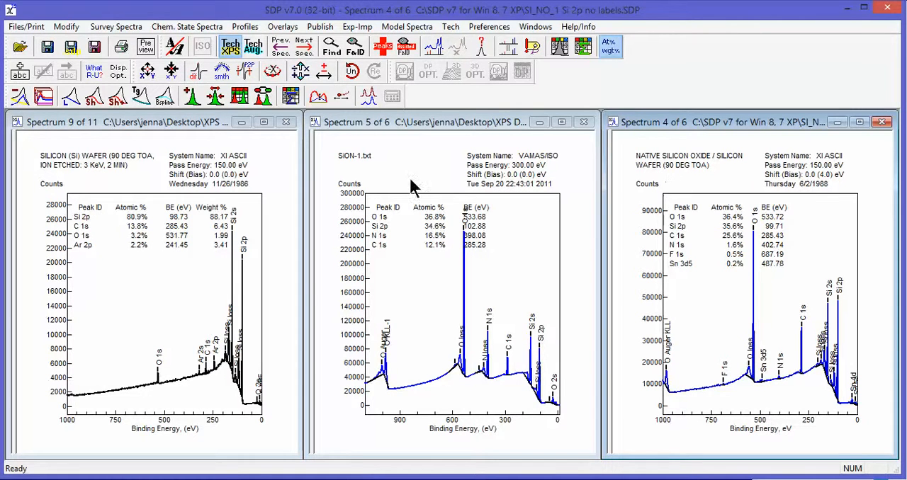
pyautogui.click(159, 120)
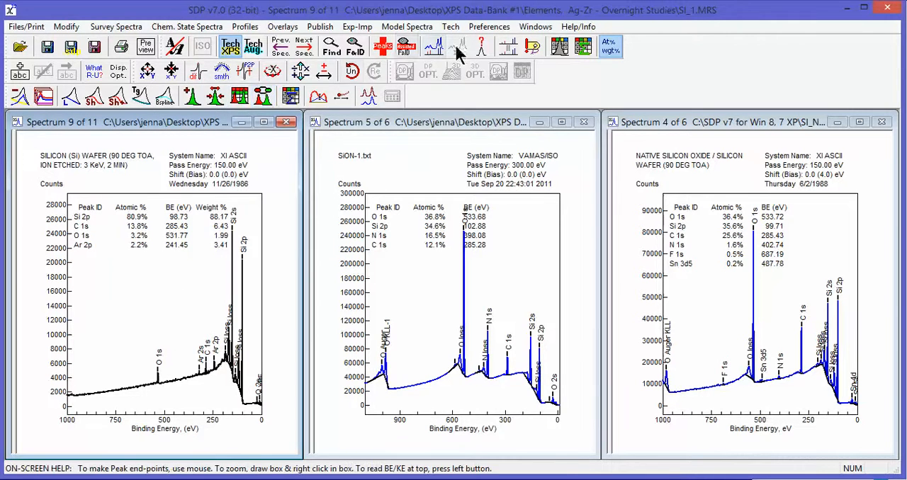
pyautogui.click(562, 44)
pyautogui.moveTo(535, 41); pyautogui.dragTo(517, 42)
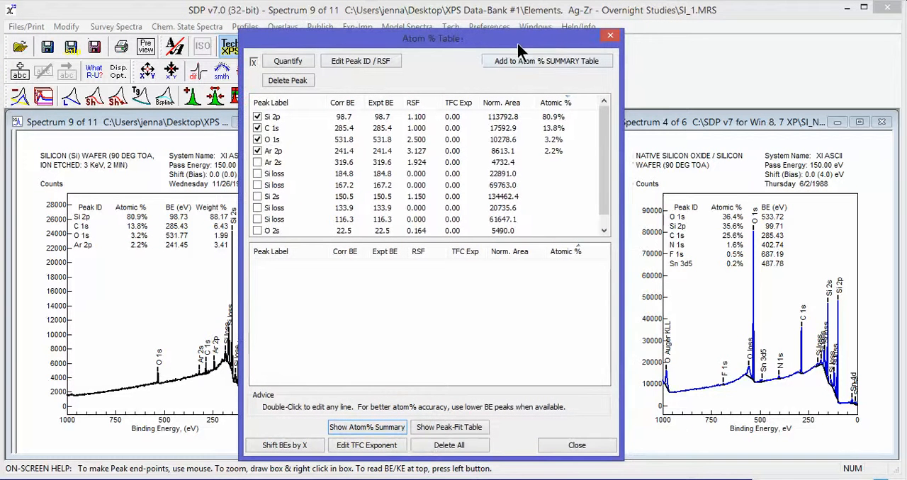
pyautogui.click(553, 59)
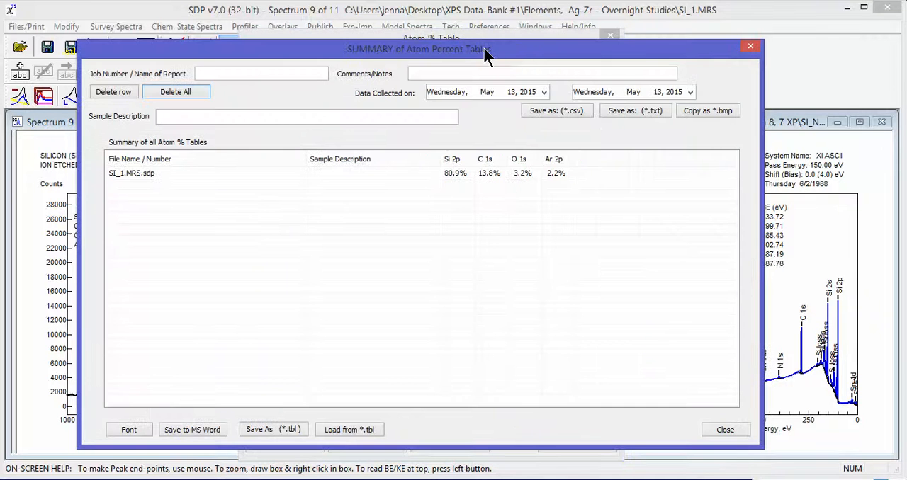
pyautogui.moveTo(486, 53); pyautogui.dragTo(502, 38)
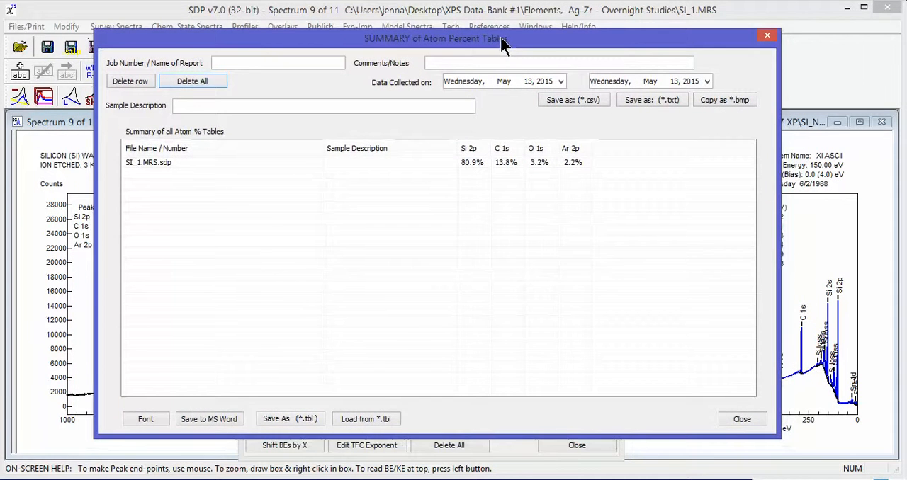
pyautogui.click(233, 63)
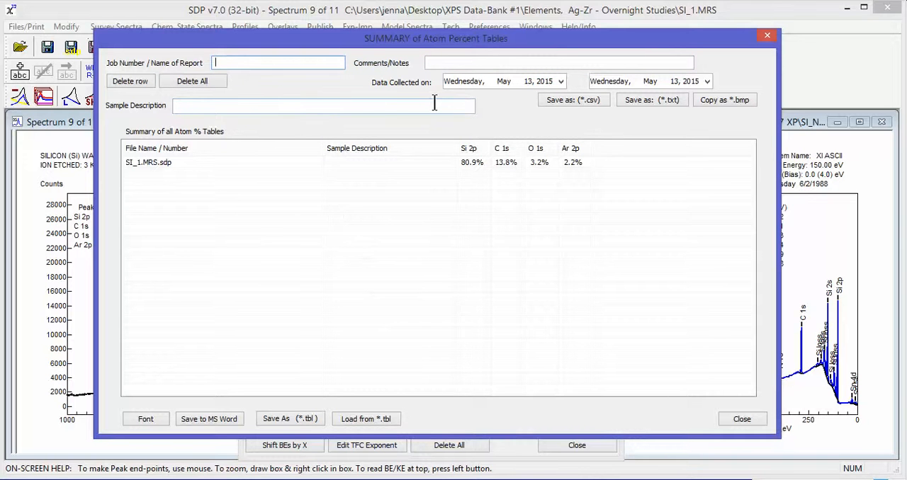
pyautogui.click(560, 81)
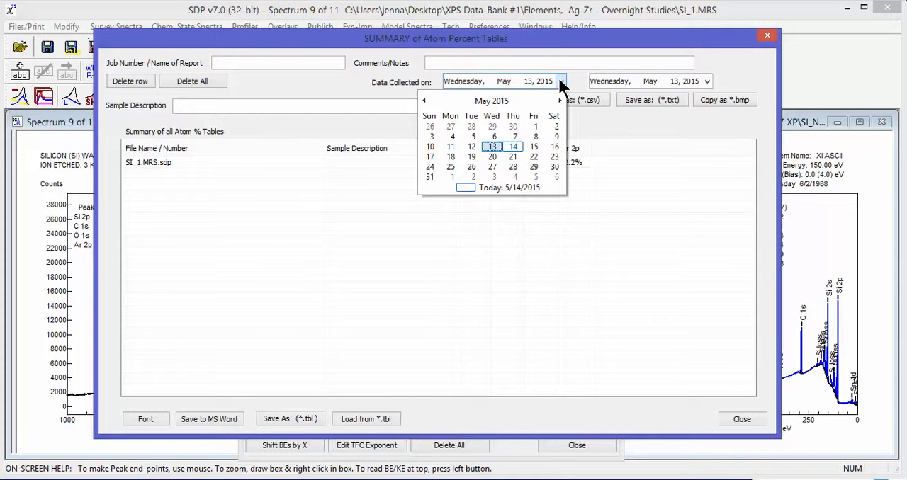
pyautogui.click(561, 81)
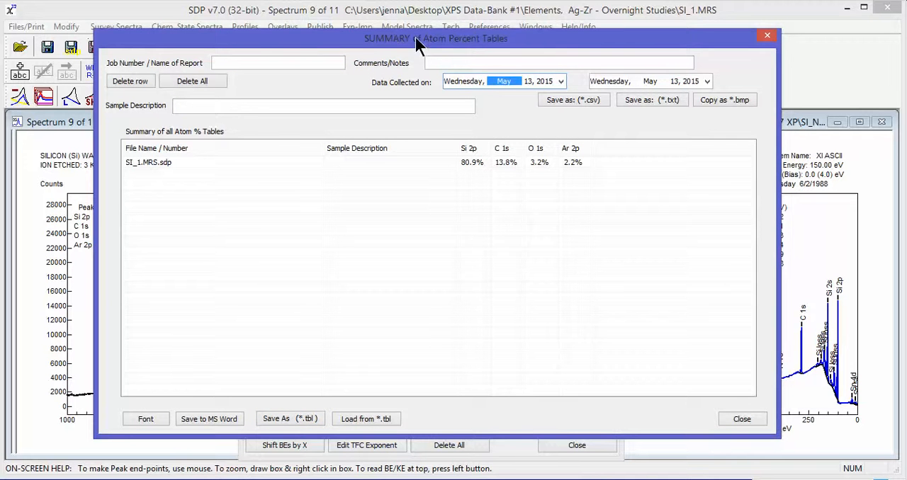
# Step: Move the summary window out of the way and close the Atom % Table of the silicon wafer spectrum
pyautogui.moveTo(249, 38); pyautogui.dragTo(830, 83)
pyautogui.moveTo(535, 43); pyautogui.dragTo(490, 60)
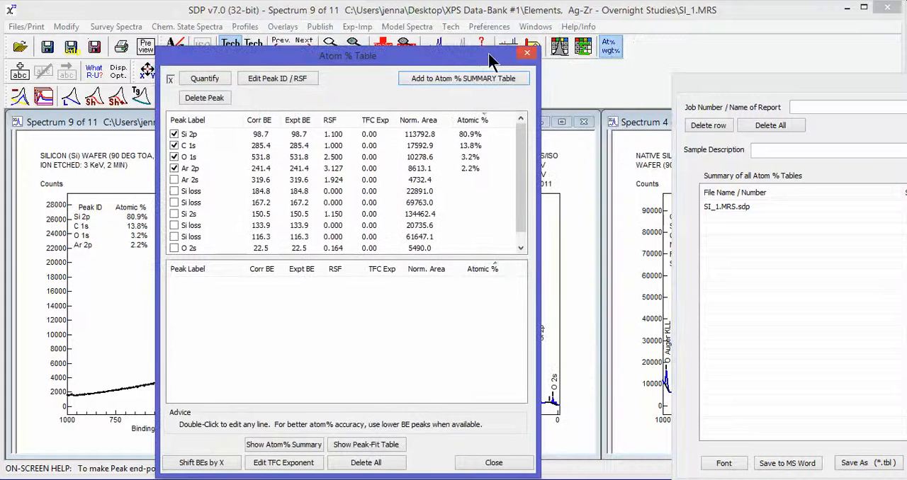
pyautogui.click(527, 53)
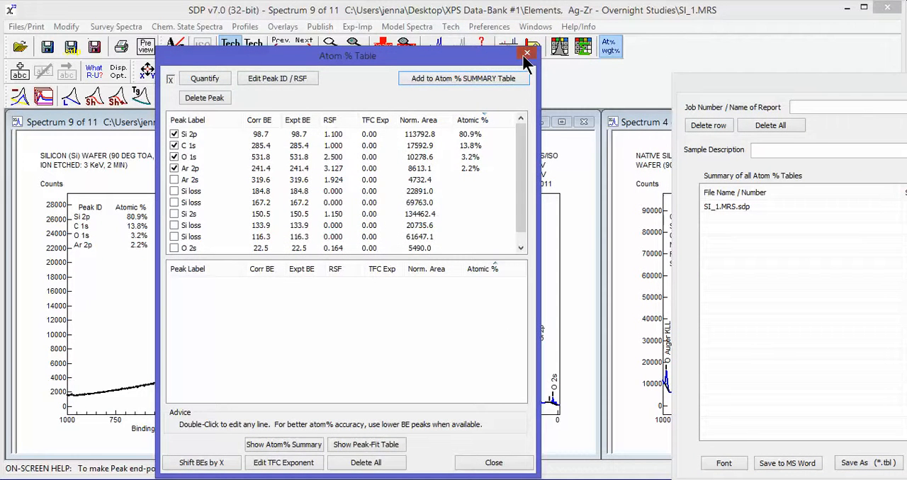
# Step: Open the Atom % Table for the SiON-1.txt spectrum and add its results to the summary table
pyautogui.click(424, 121)
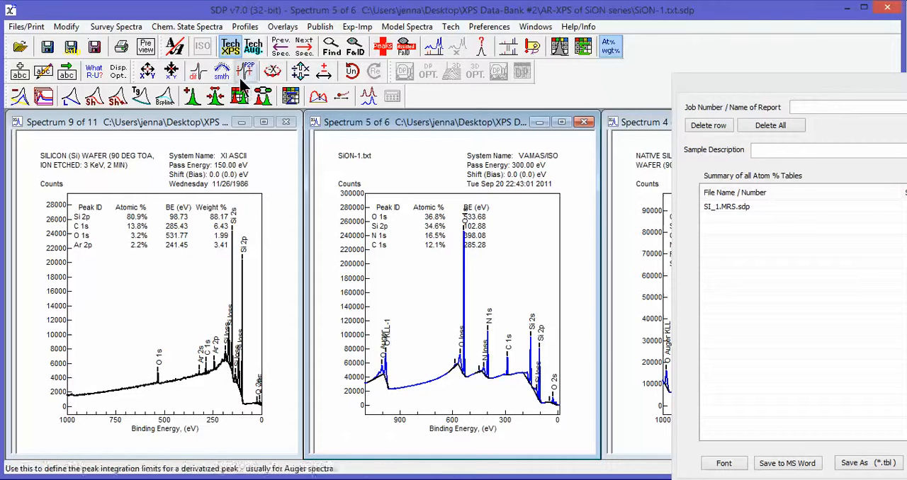
pyautogui.click(559, 45)
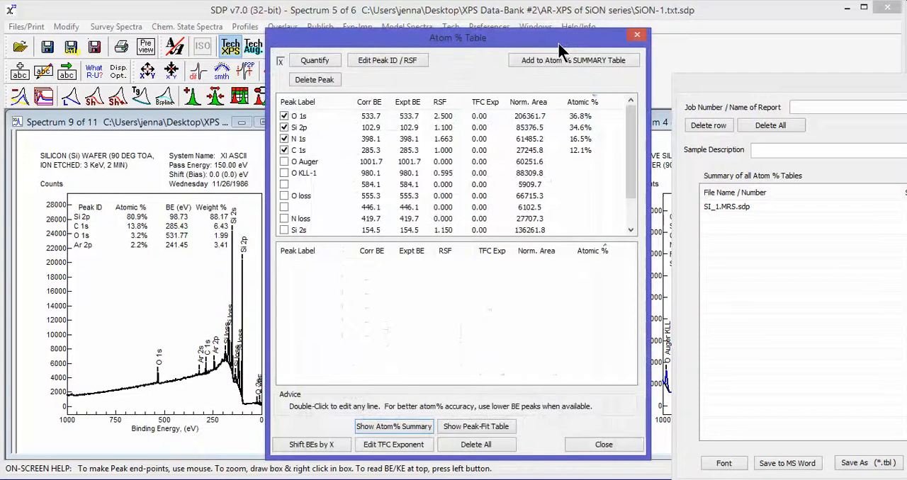
pyautogui.moveTo(558, 42); pyautogui.dragTo(404, 48)
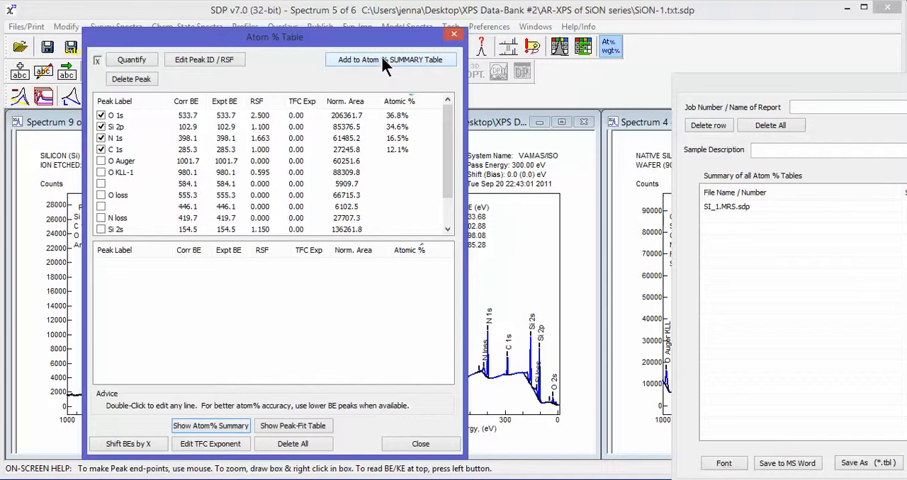
pyautogui.click(383, 60)
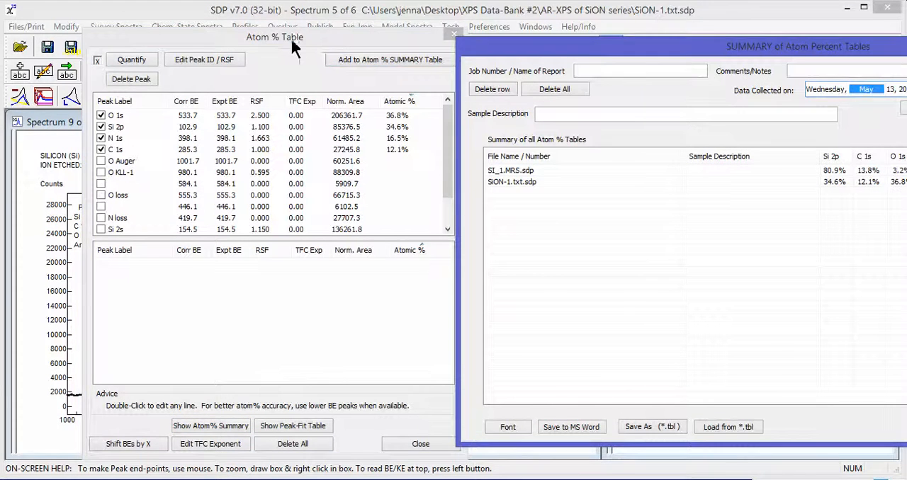
# Step: Reorder the summary columns to C 1s, O 1s, Si 2p, Ar 2p, N 1s, Sample Description and save as xxx-multi-table atom% summary.tbl
pyautogui.moveTo(288, 37); pyautogui.dragTo(216, 41)
pyautogui.moveTo(550, 46); pyautogui.dragTo(273, 35)
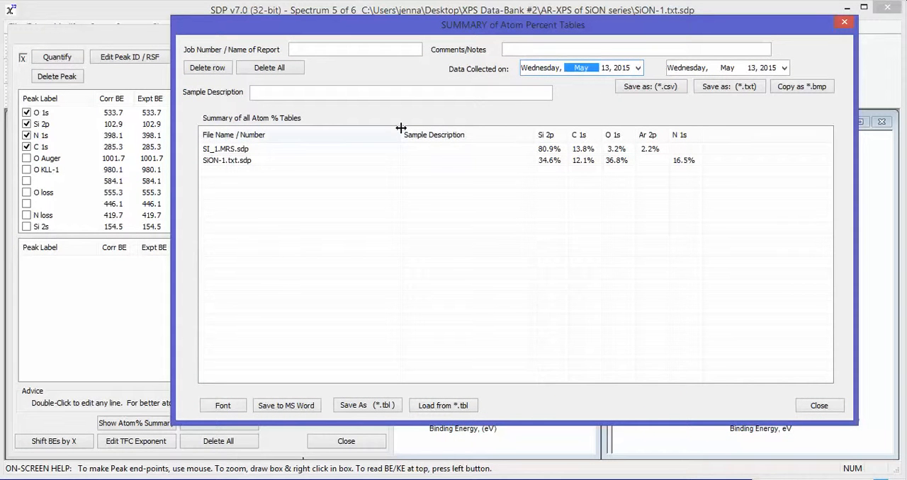
pyautogui.moveTo(401, 128); pyautogui.dragTo(589, 131)
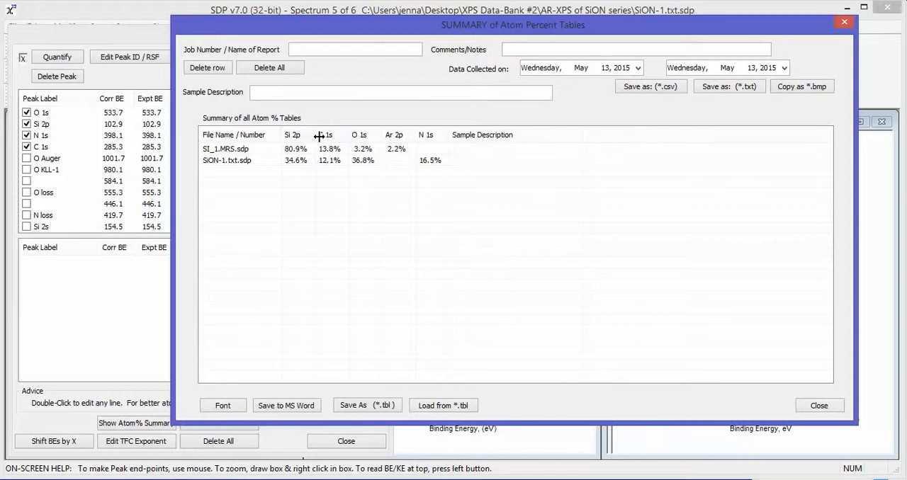
pyautogui.moveTo(322, 136); pyautogui.dragTo(394, 141)
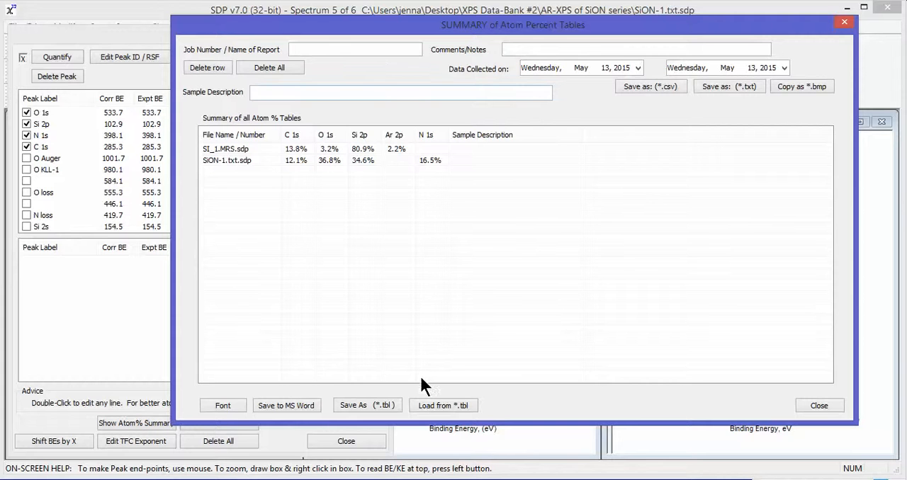
pyautogui.click(367, 401)
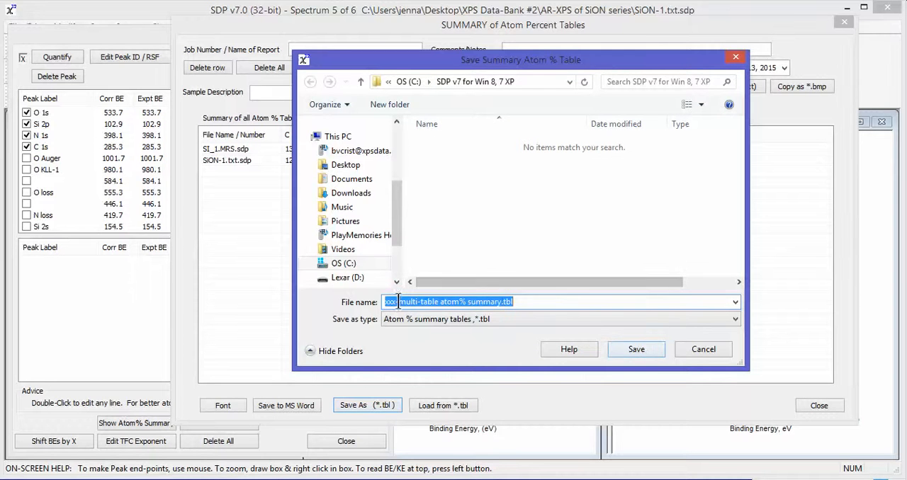
pyautogui.click(649, 345)
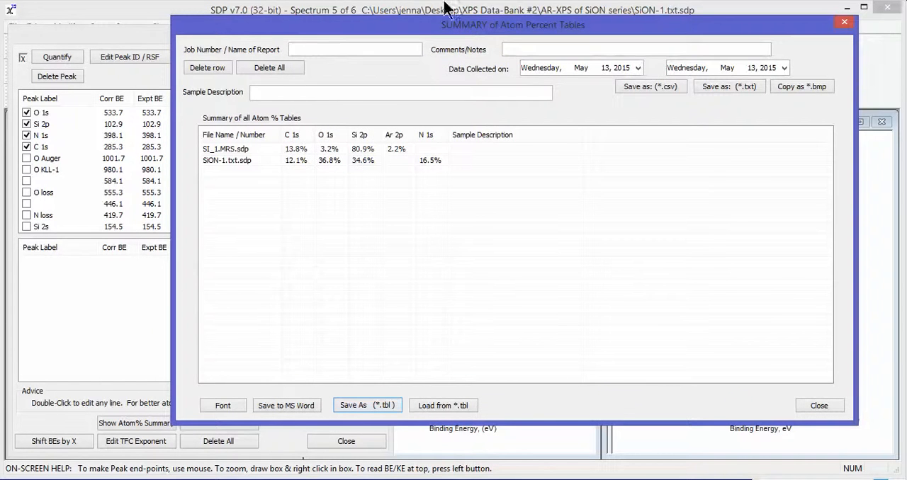
# Step: Move the summary window aside and close the Atom % Table of the SiON-1 spectrum
pyautogui.moveTo(255, 34); pyautogui.dragTo(750, 80)
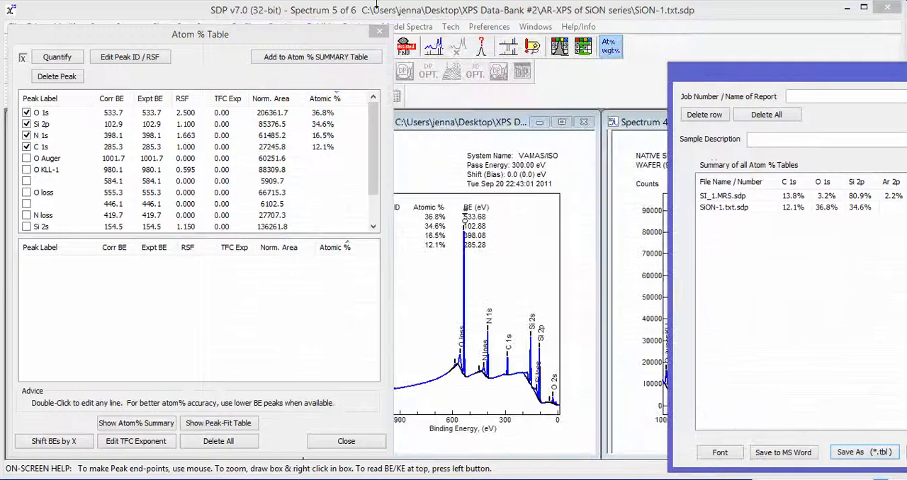
pyautogui.click(333, 39)
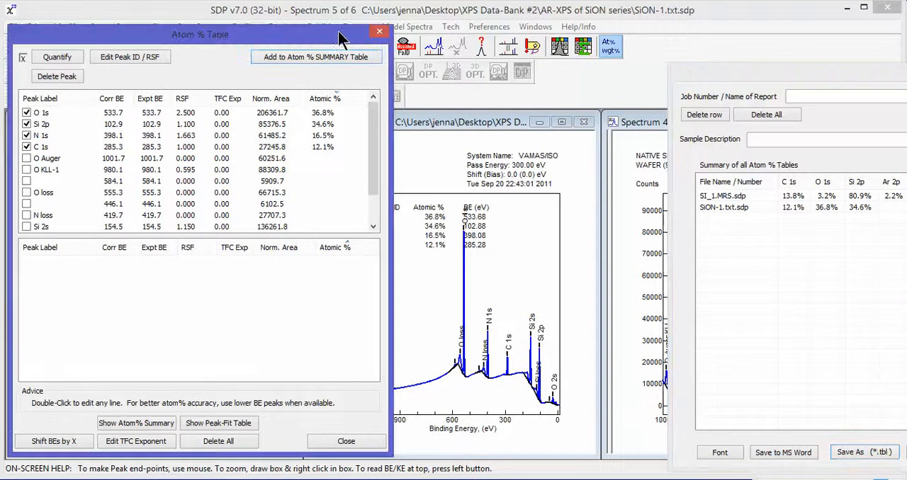
pyautogui.click(378, 34)
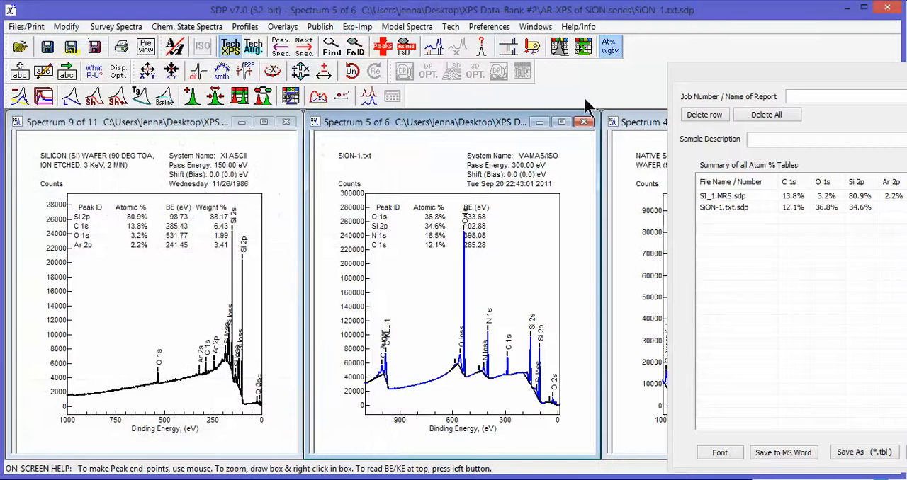
# Step: Open the Atom % Table for the native silicon oxide spectrum SI_NO_1 and add its results to the summary table
pyautogui.click(633, 122)
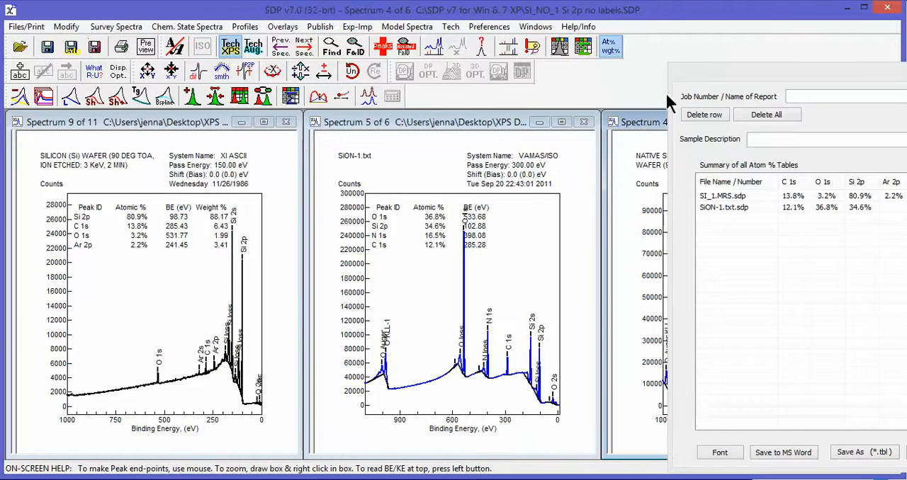
pyautogui.moveTo(737, 76); pyautogui.dragTo(726, 282)
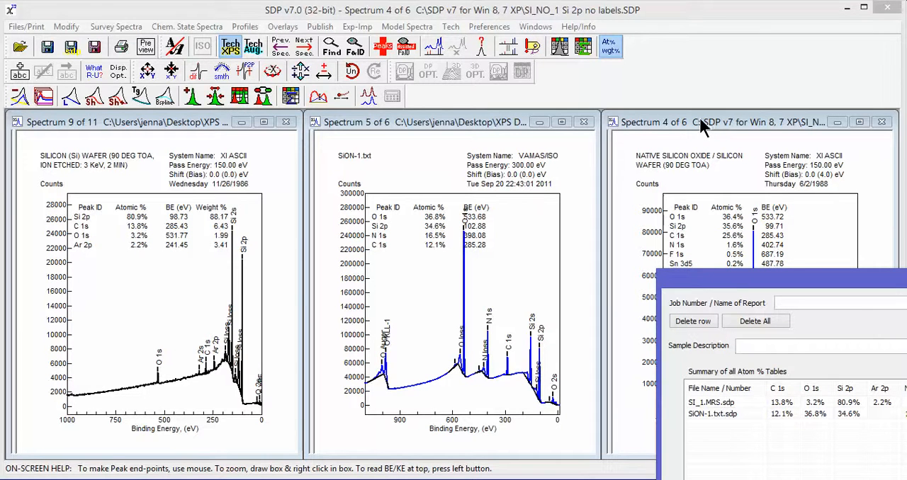
pyautogui.click(700, 119)
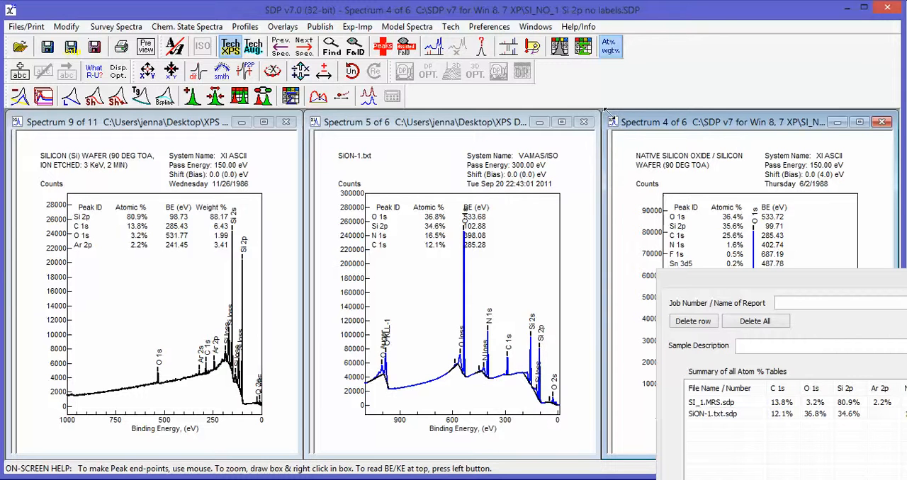
pyautogui.click(559, 47)
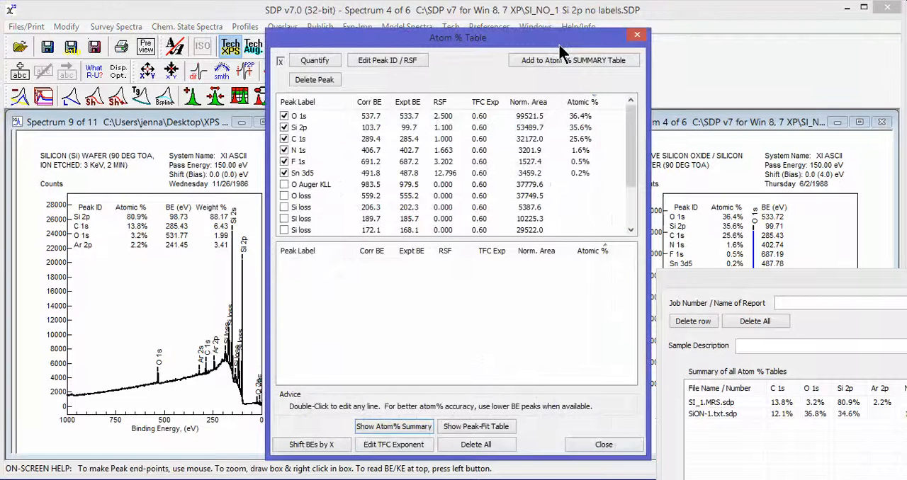
pyautogui.moveTo(557, 42); pyautogui.dragTo(388, 68)
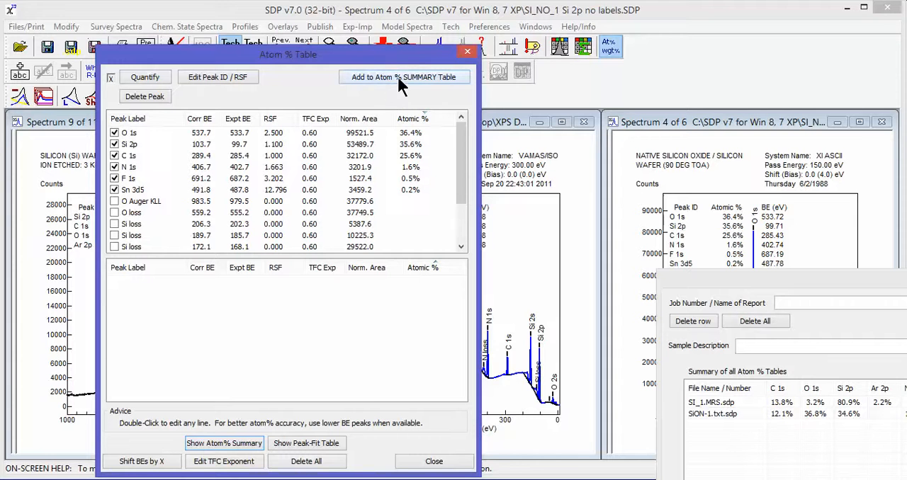
pyautogui.click(399, 76)
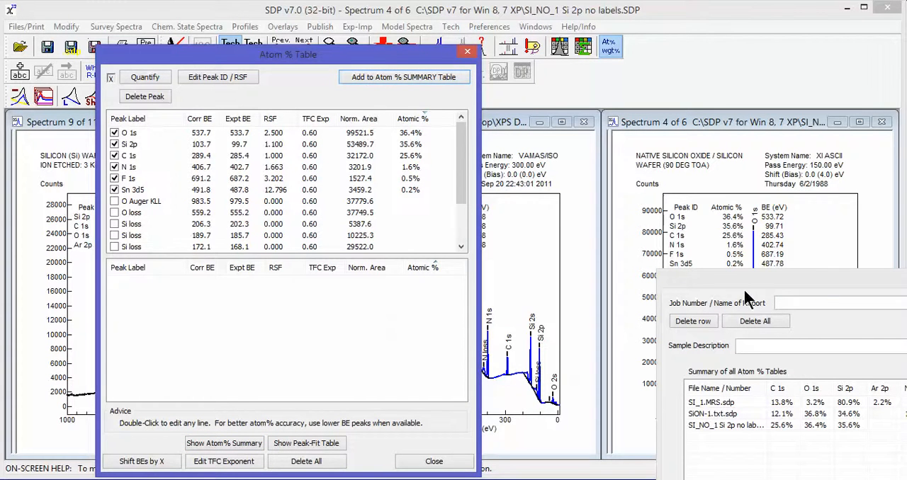
# Step: Bring the summary window into full view and place the F 1s and Sn 3d5 columns between N 1s and Sample Description
pyautogui.moveTo(734, 285); pyautogui.dragTo(140, 52)
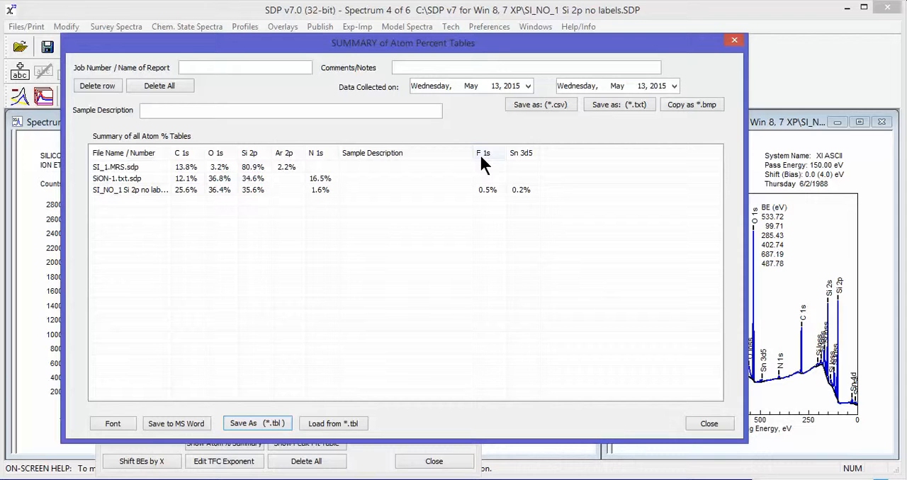
pyautogui.moveTo(483, 153); pyautogui.dragTo(463, 151)
pyautogui.moveTo(363, 159); pyautogui.dragTo(355, 158)
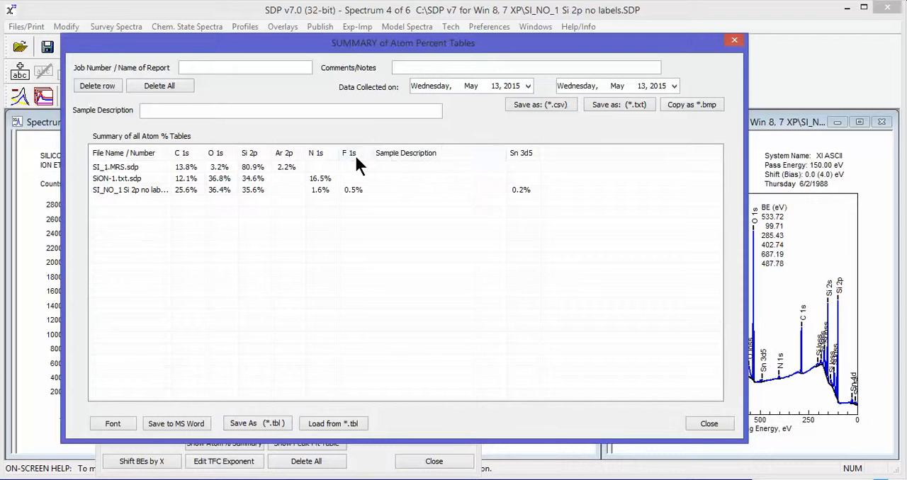
pyautogui.moveTo(509, 152); pyautogui.dragTo(525, 153)
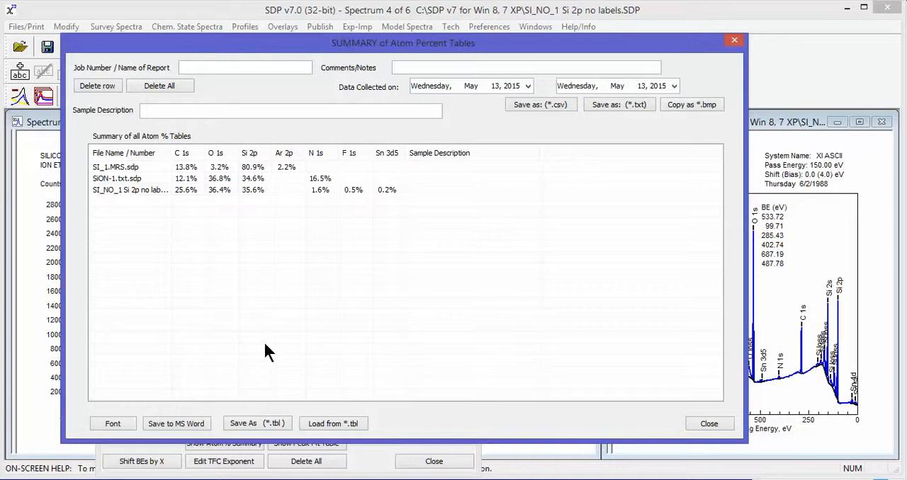
# Step: Save the summary table as xxx-multi-table atom% summary.tbl, replacing the existing file
pyautogui.click(250, 424)
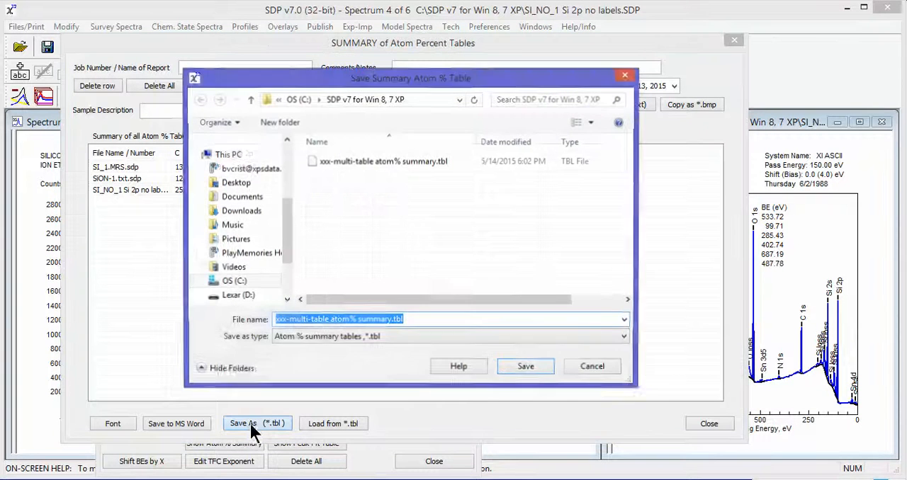
pyautogui.click(524, 367)
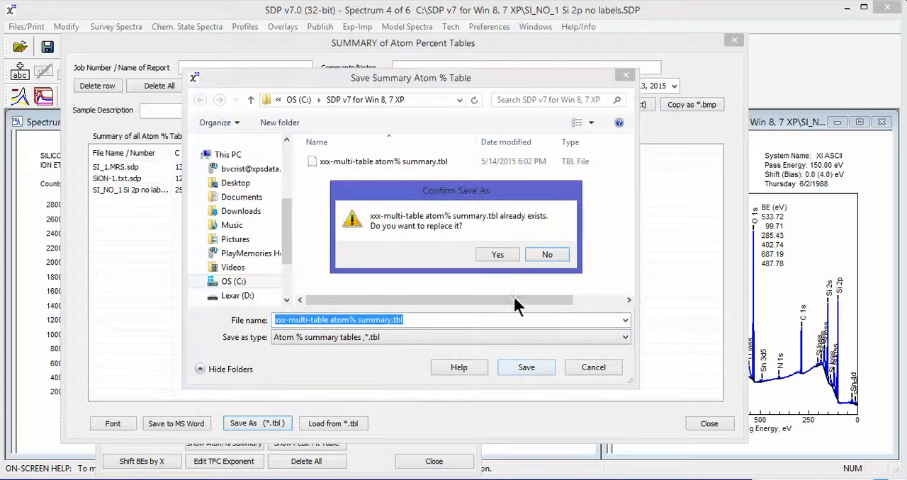
pyautogui.click(499, 255)
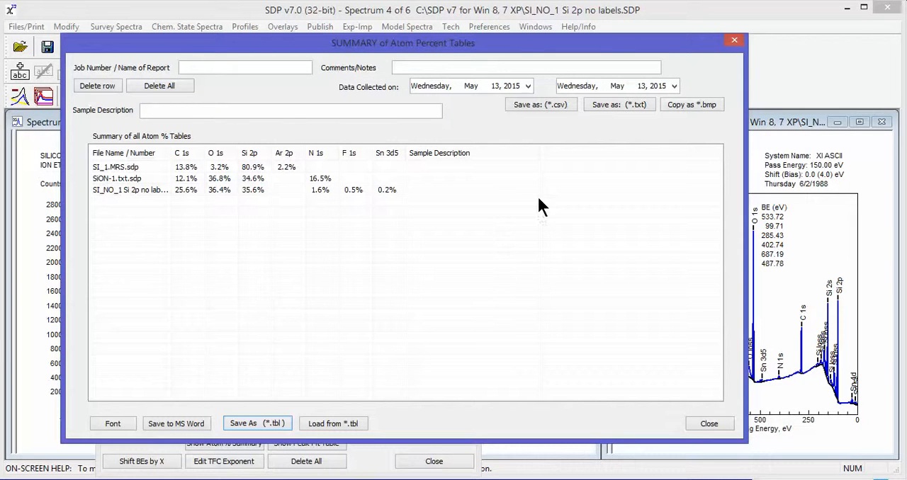
# Step: Export the summary table as a comma-separated file named Atom% Summary for Si samples.sdp.csv
pyautogui.click(540, 106)
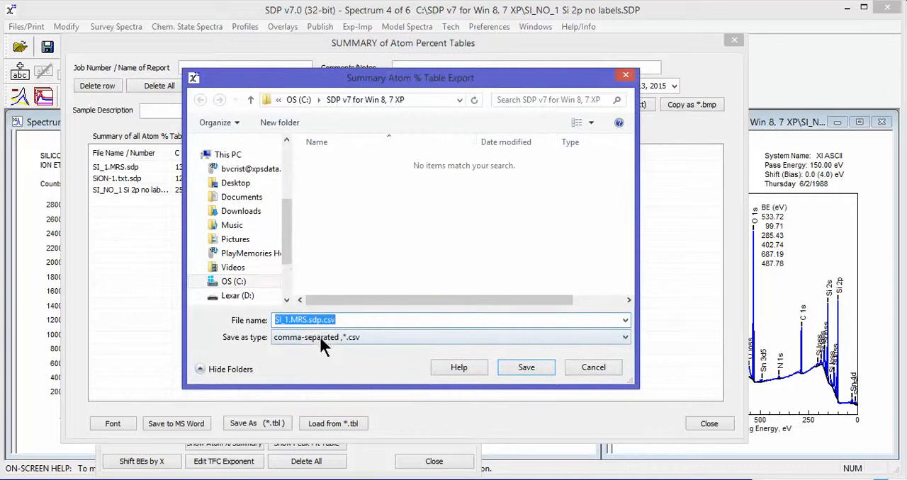
pyautogui.click(301, 320)
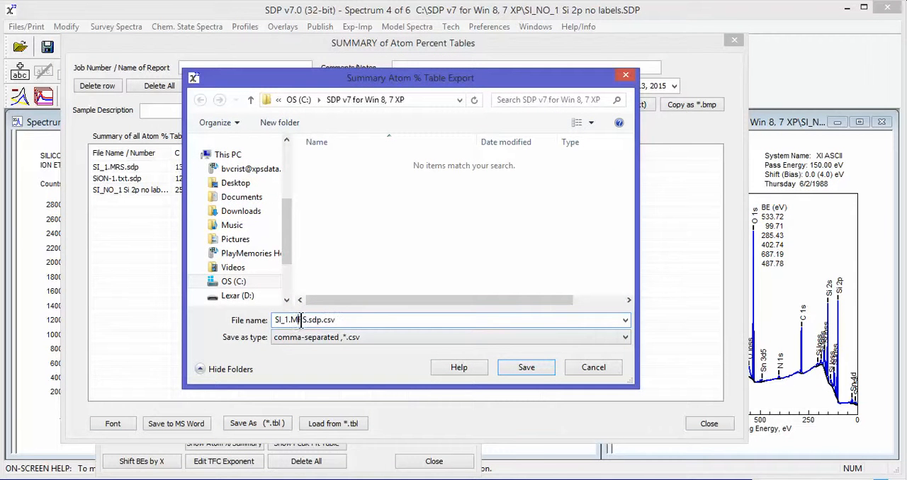
pyautogui.moveTo(306, 320); pyautogui.dragTo(267, 323)
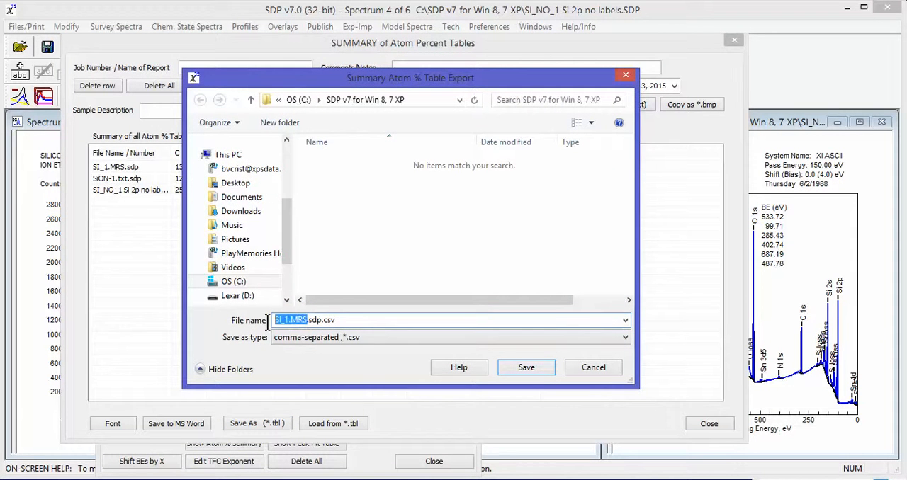
pyautogui.write('Atom')
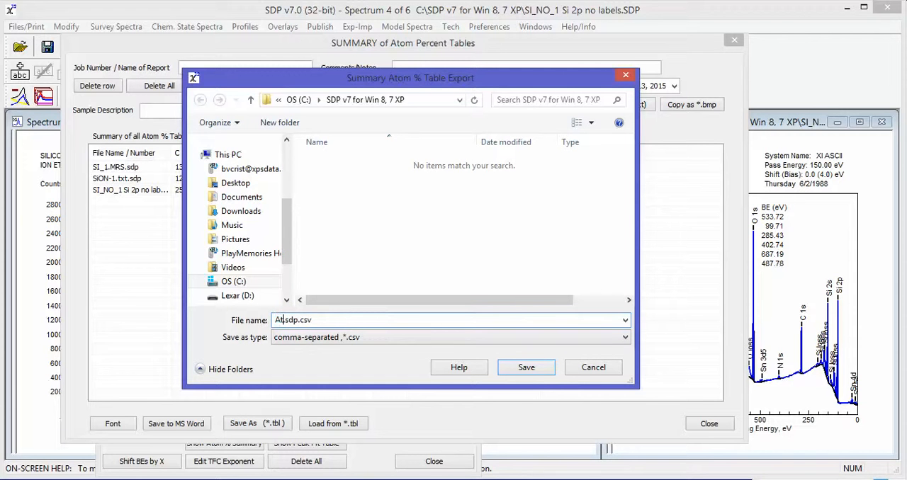
pyautogui.write('% Summary fo')
pyautogui.write('r')
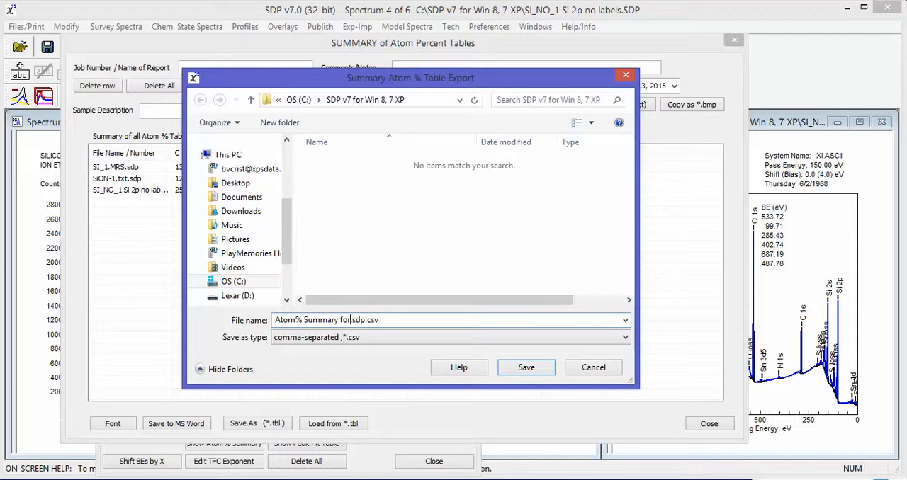
pyautogui.write(' Si samples.')
pyautogui.click(526, 368)
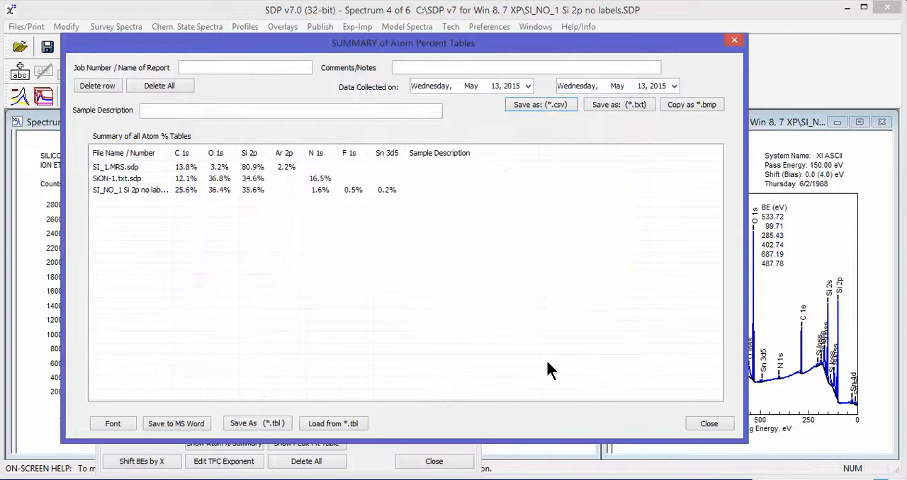
# Step: Close the summary window and the Atom % Table, and minimize SDP to show the desktop
pyautogui.click(734, 41)
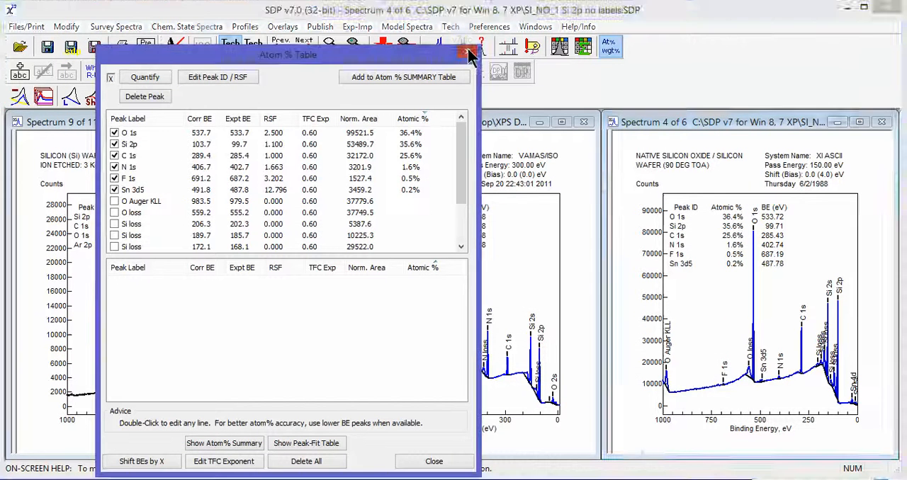
pyautogui.click(467, 51)
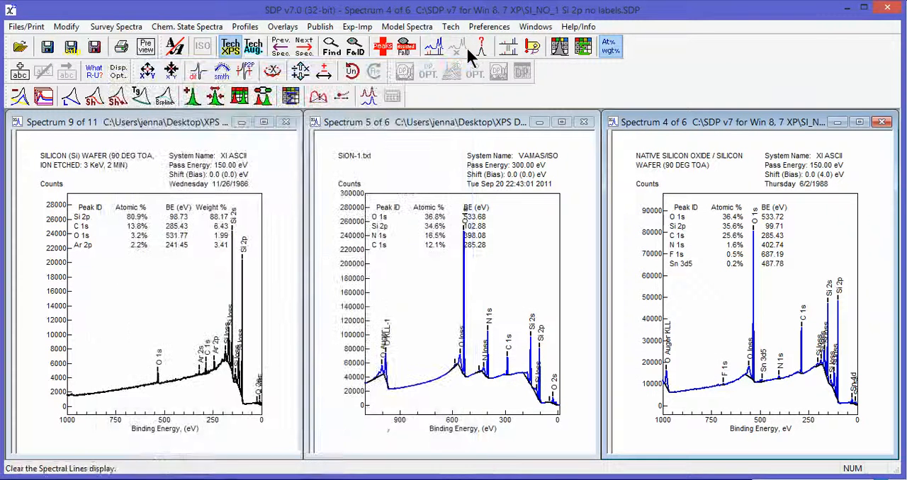
pyautogui.click(850, 9)
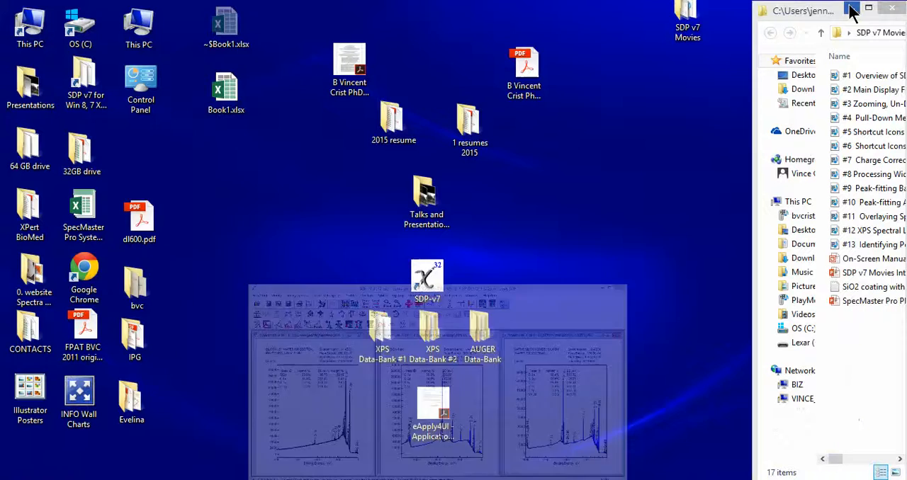
# Step: Open Atom% Summary for Si samples.sdp.csv from the SDP v7 for Win 8, 7 XP folder in Excel and maximize it
pyautogui.click(224, 88)
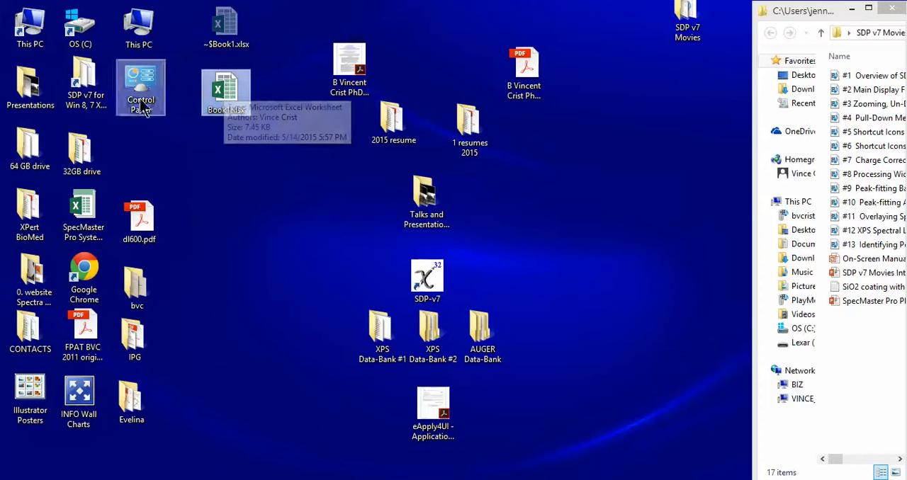
pyautogui.doubleClick(81, 82)
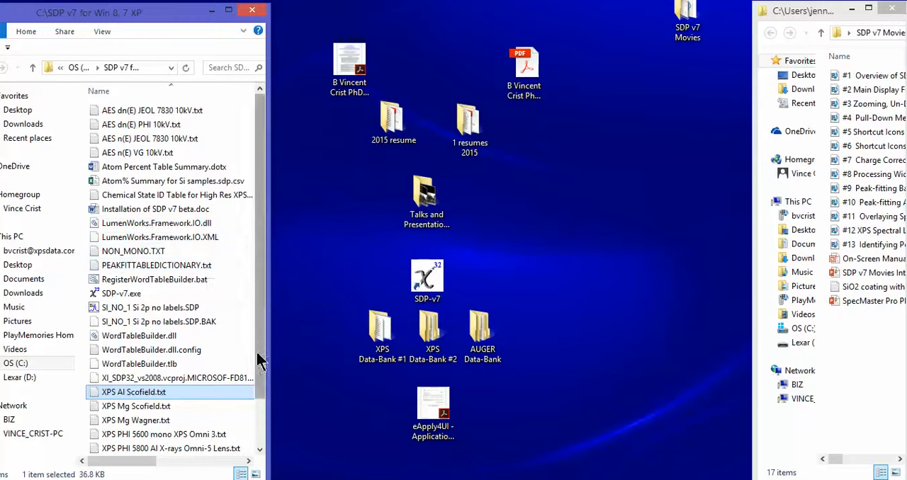
pyautogui.moveTo(260, 360); pyautogui.dragTo(262, 464)
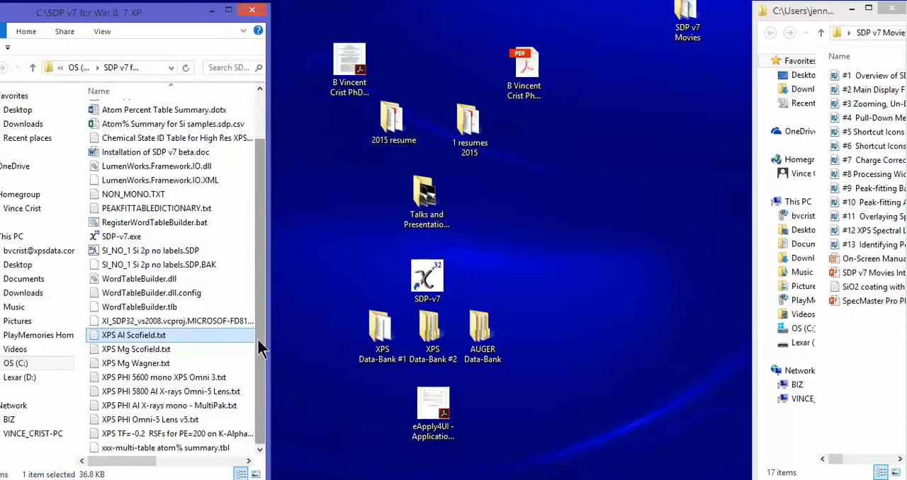
pyautogui.scroll(2, 261, 349)
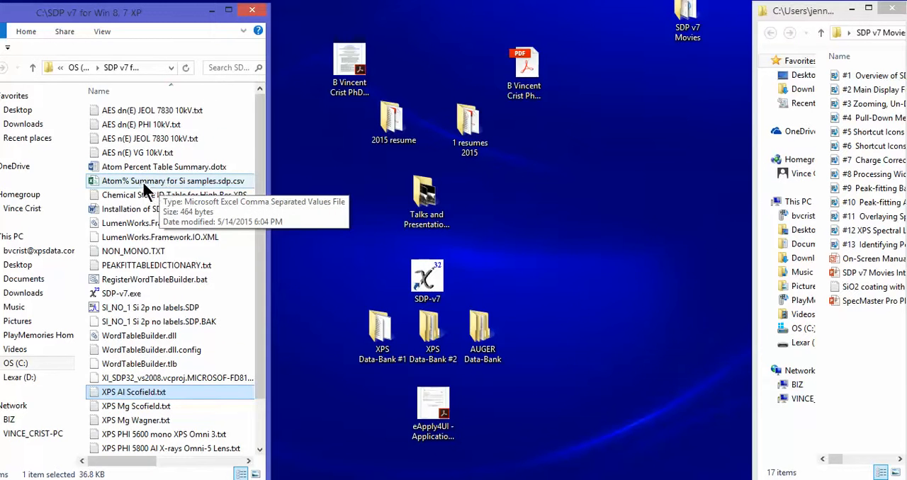
pyautogui.click(97, 181)
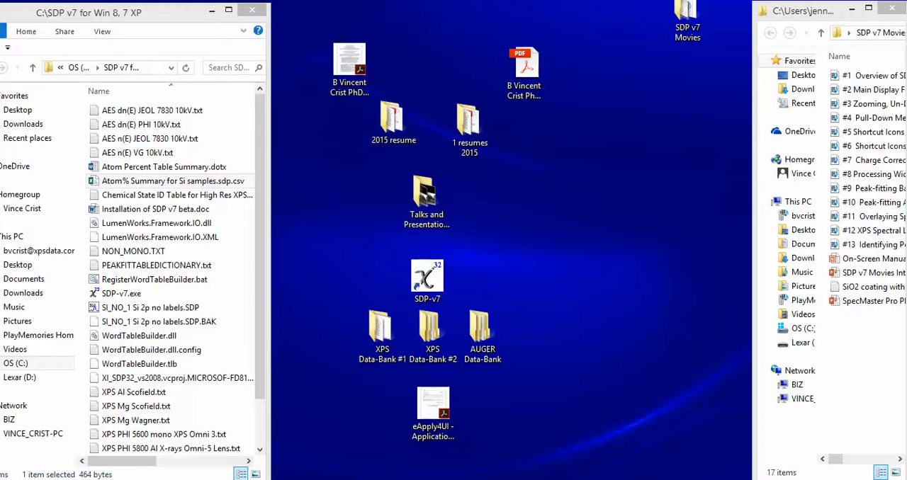
pyautogui.moveTo(906, 163); pyautogui.dragTo(328, 28)
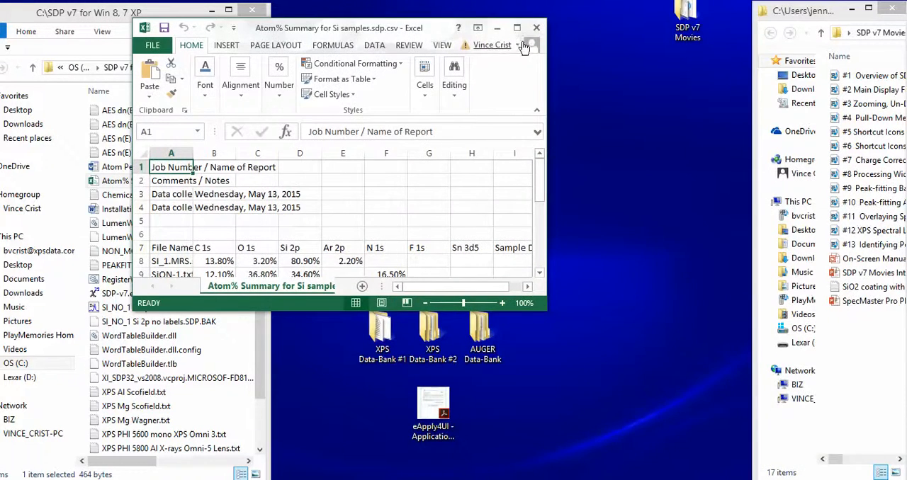
pyautogui.click(516, 28)
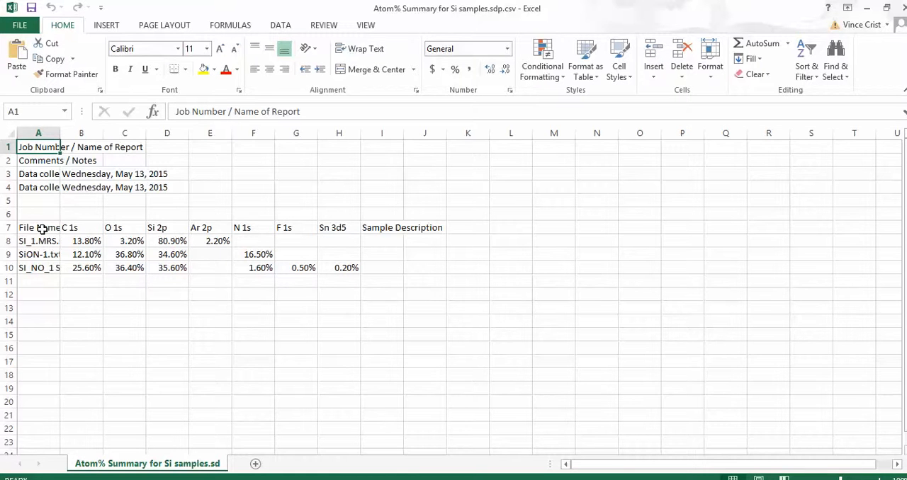
# Step: Center the contents of the atom percent table in cells A7:H10 horizontally
pyautogui.moveTo(42, 229); pyautogui.dragTo(351, 267)
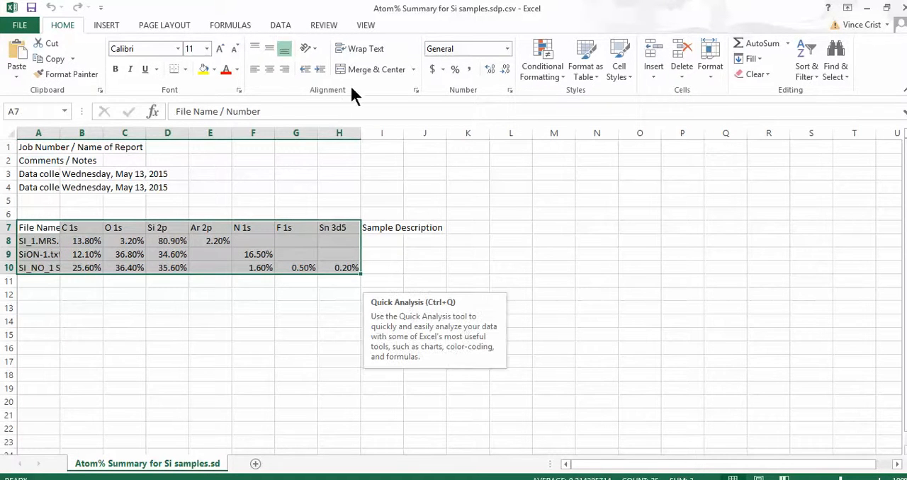
pyautogui.click(275, 70)
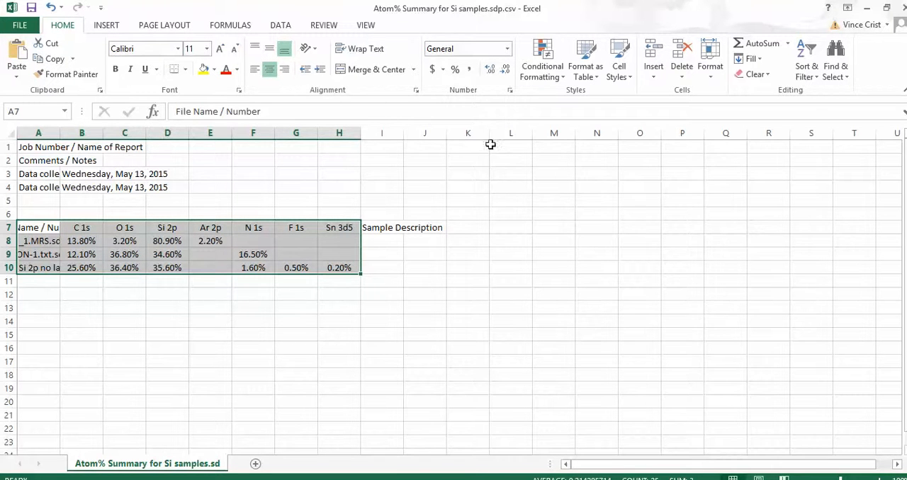
pyautogui.click(455, 282)
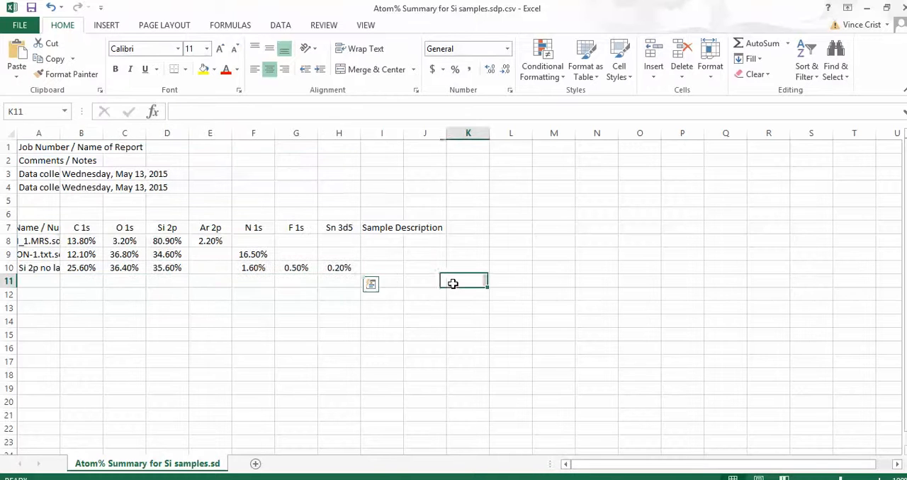
# Step: Shade the header cells A7:H7 grey and widen column A to fit the full file names
pyautogui.moveTo(56, 230); pyautogui.dragTo(360, 225)
pyautogui.click(214, 69)
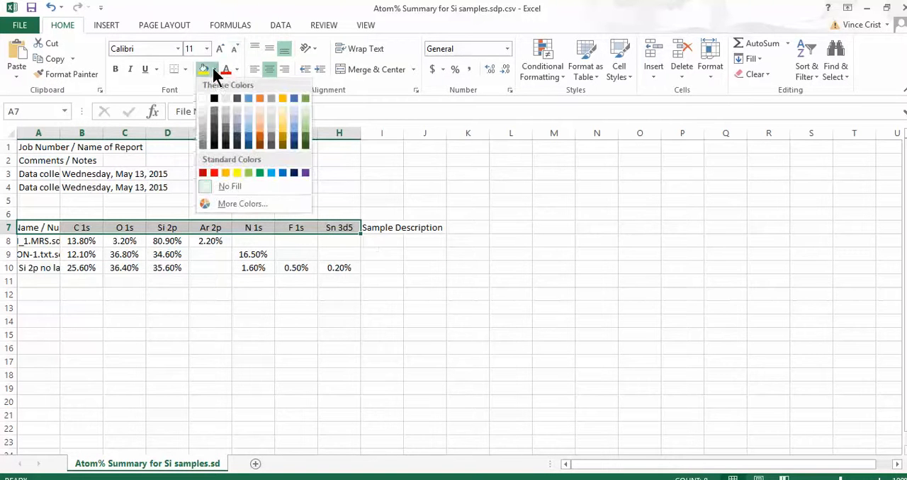
pyautogui.click(203, 130)
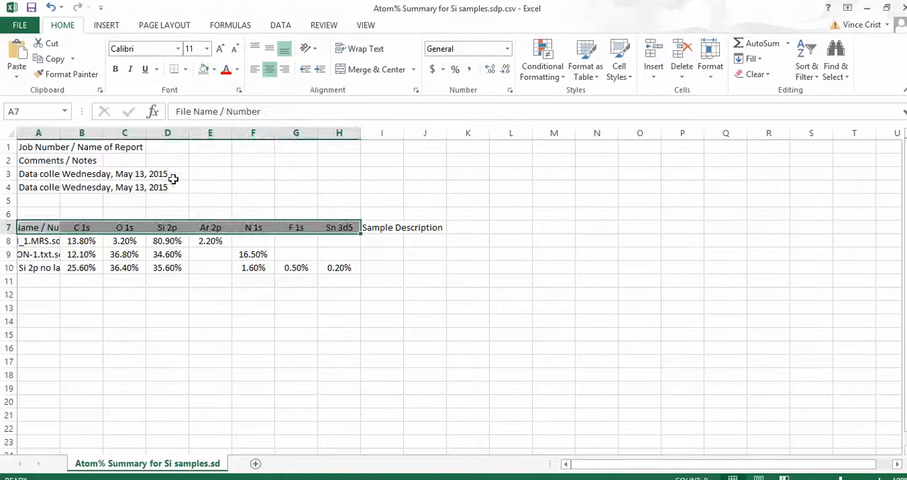
pyautogui.moveTo(61, 133); pyautogui.dragTo(150, 129)
pyautogui.click(430, 358)
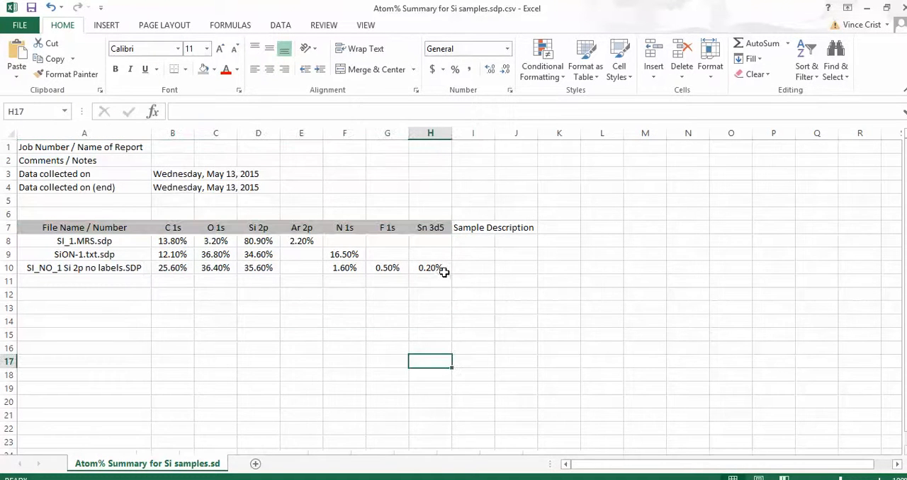
# Step: Reduce the percentages in cells B8:H10 to one decimal place
pyautogui.moveTo(443, 269); pyautogui.dragTo(184, 242)
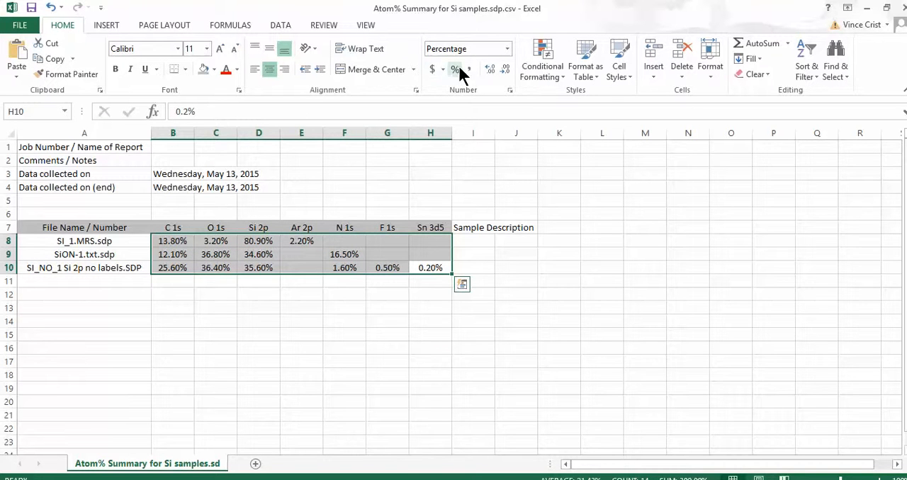
pyautogui.click(506, 67)
pyautogui.click(530, 321)
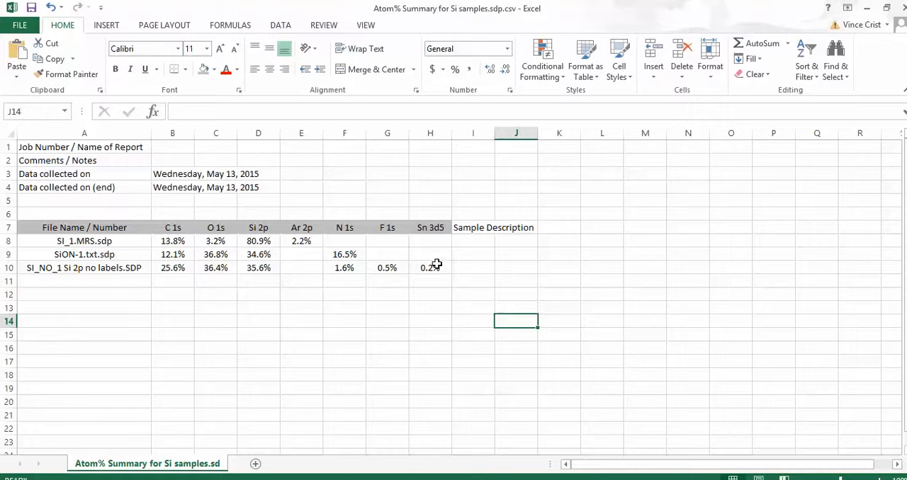
# Step: Apply All Borders to the atom percent table in cells A7:H10
pyautogui.moveTo(434, 272); pyautogui.dragTo(102, 224)
pyautogui.click(185, 68)
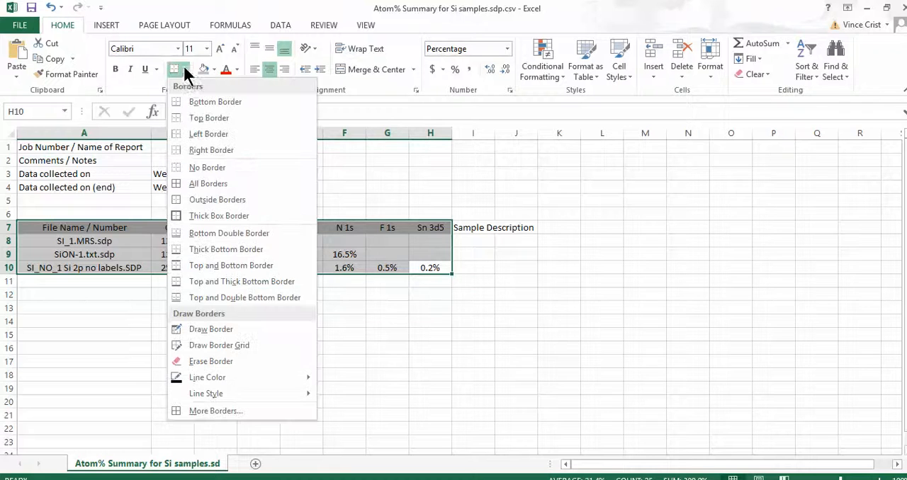
pyautogui.click(177, 185)
pyautogui.click(268, 337)
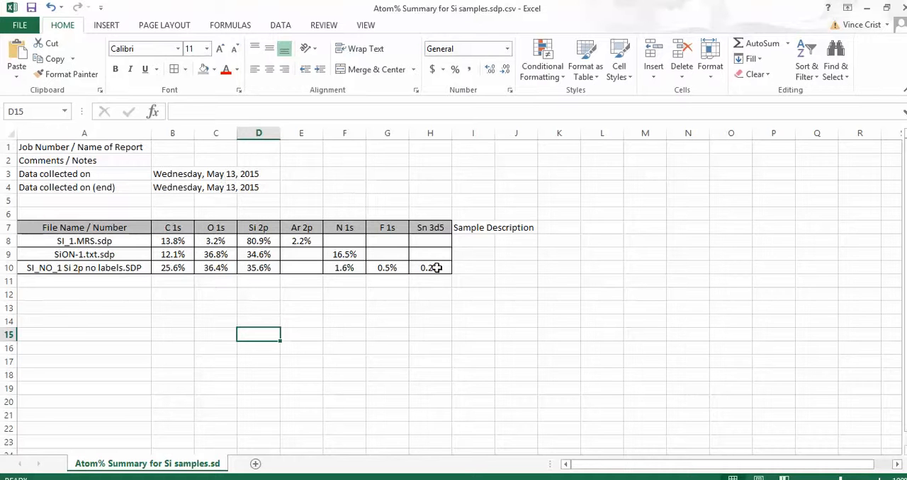
# Step: Copy the formatted table in cells A7:H10 and switch from Excel to the open PowerPoint presentation
pyautogui.moveTo(436, 267); pyautogui.dragTo(71, 226)
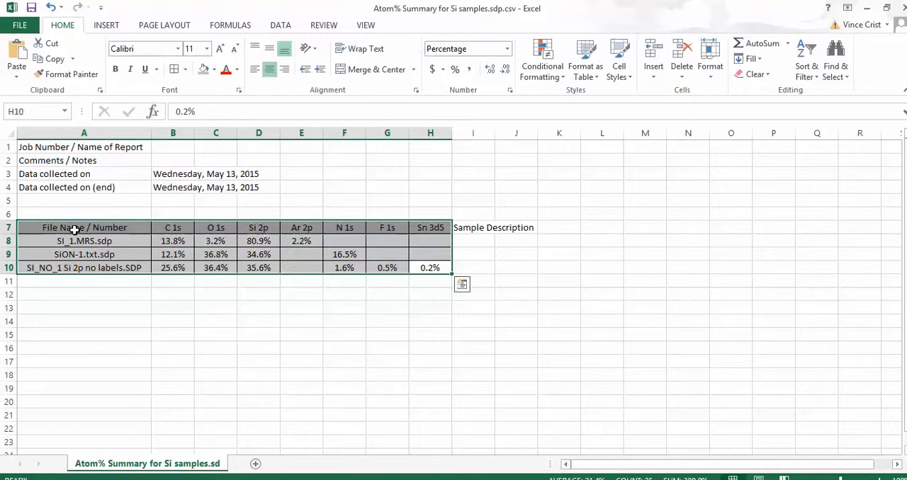
pyautogui.hotkey('ctrl', 'c')
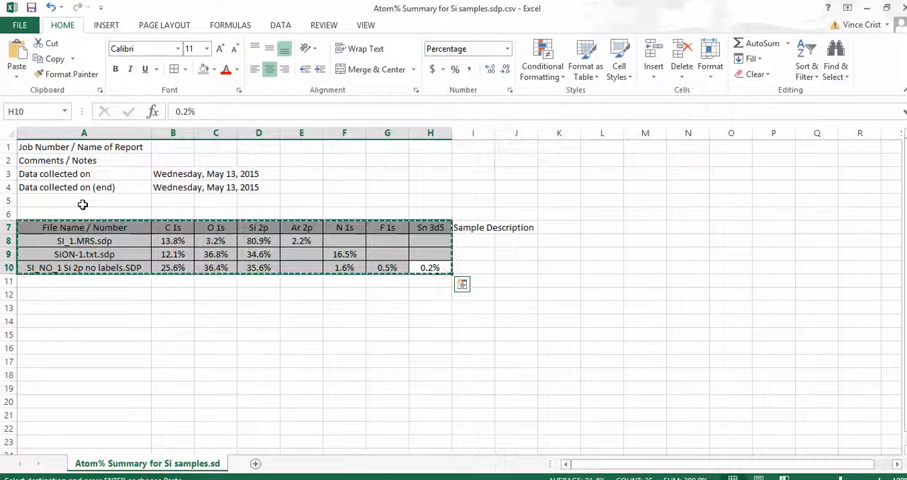
pyautogui.click(866, 8)
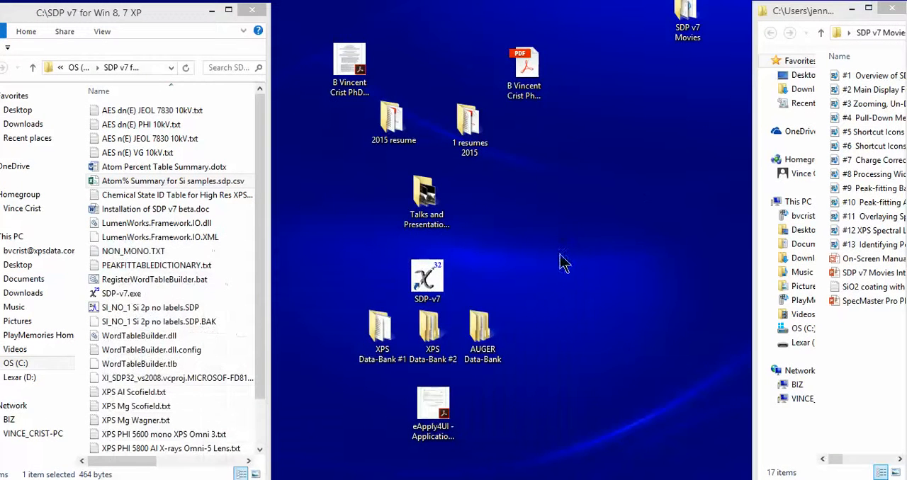
pyautogui.moveTo(178, 479)
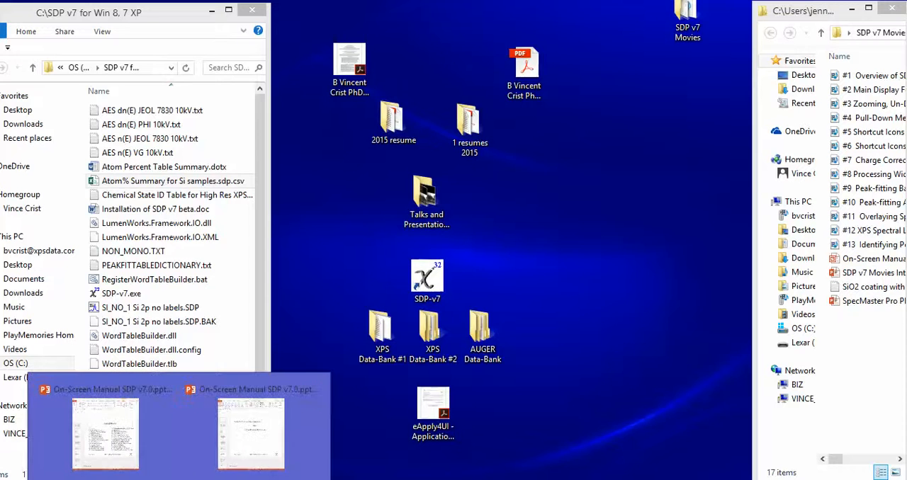